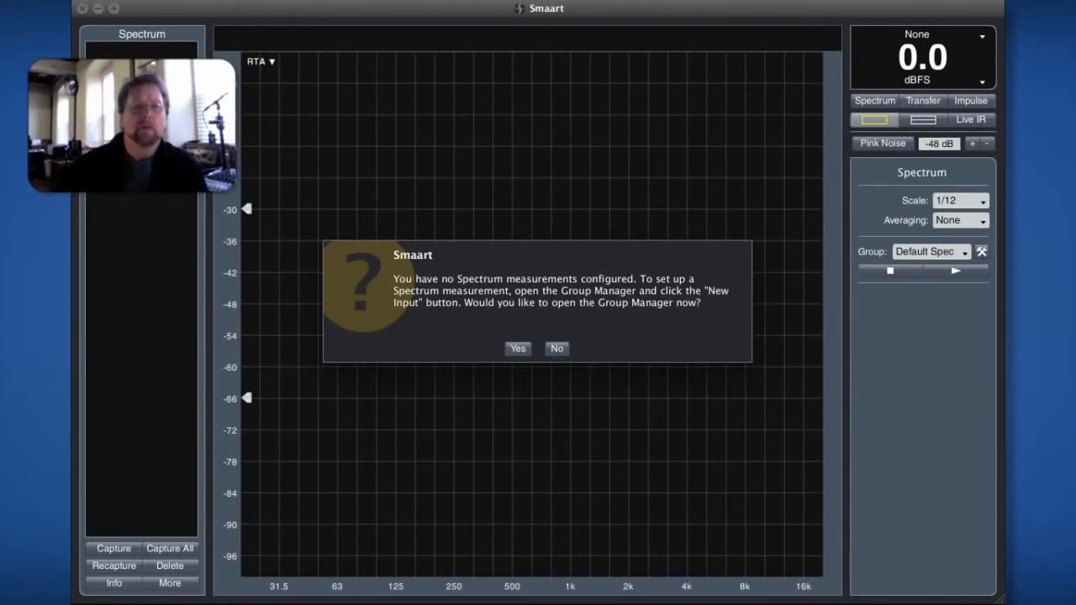
- Dismiss the prompt about missing Spectrum measurements without opening the Group Manager
{"action": "left_click", "coordinate": [558, 350]}
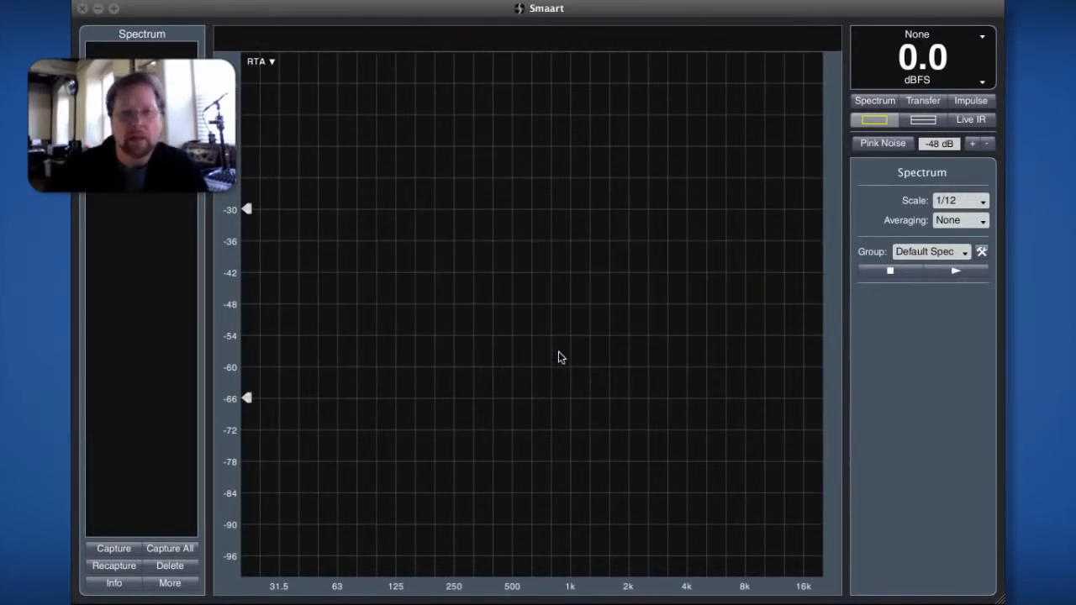
{"action": "left_click", "coordinate": [217, 1]}
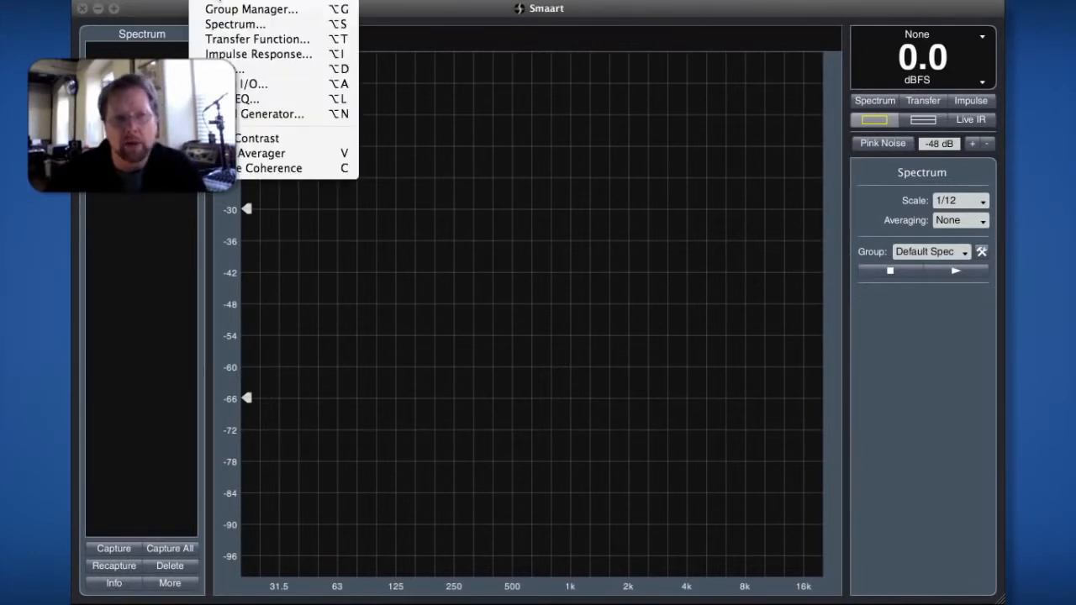
{"action": "left_click", "coordinate": [641, 342]}
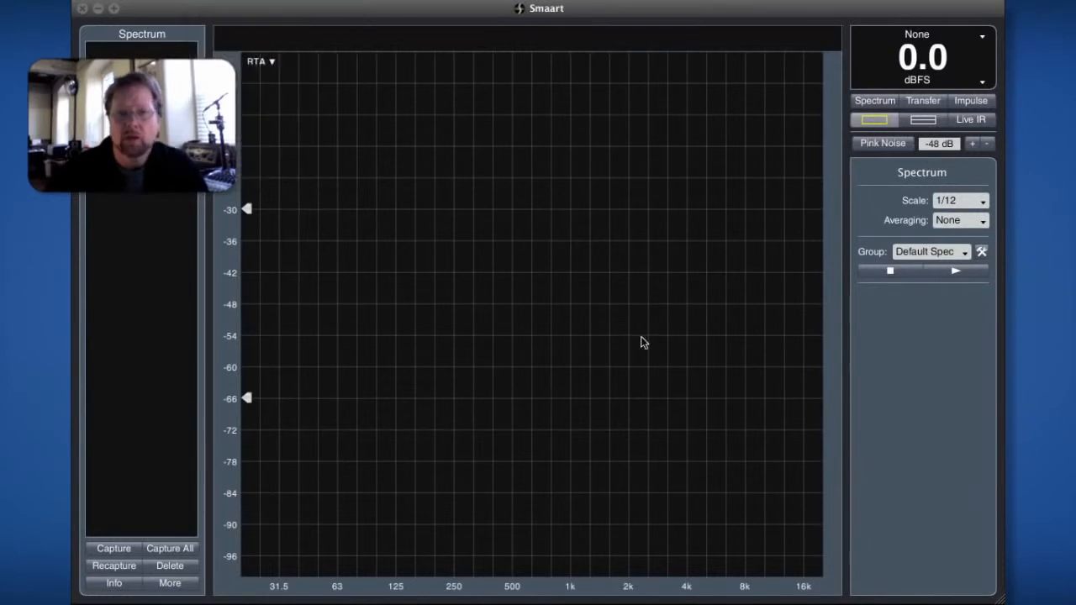
- In the Group Manager, add a Default Spec input named USBPre Left using device CoreAudio: USBPre2 and measurement channel input 1
{"action": "left_click", "coordinate": [983, 252]}
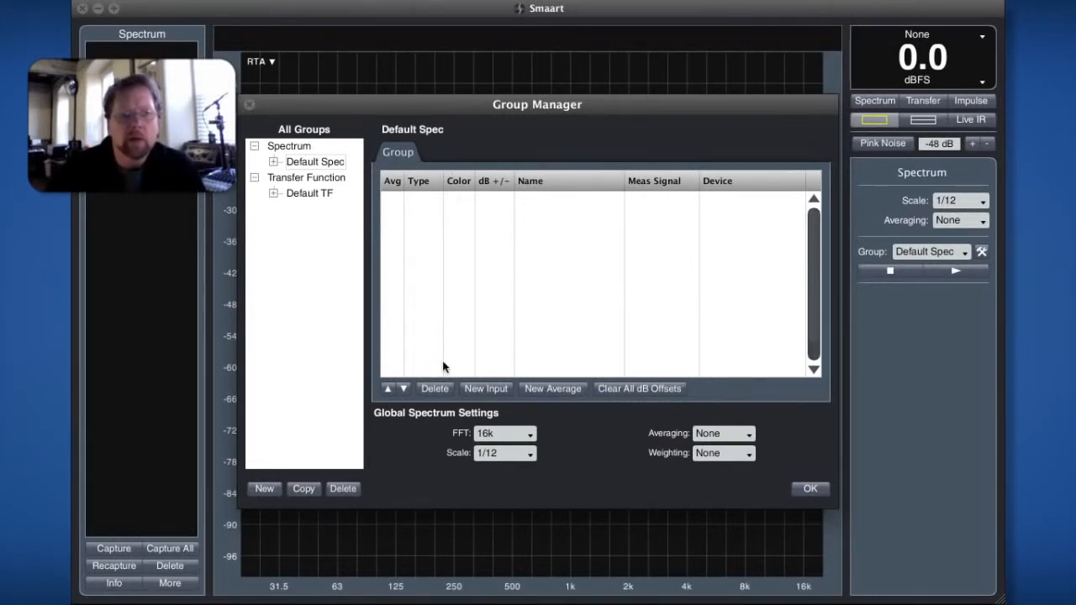
{"action": "left_click", "coordinate": [480, 389]}
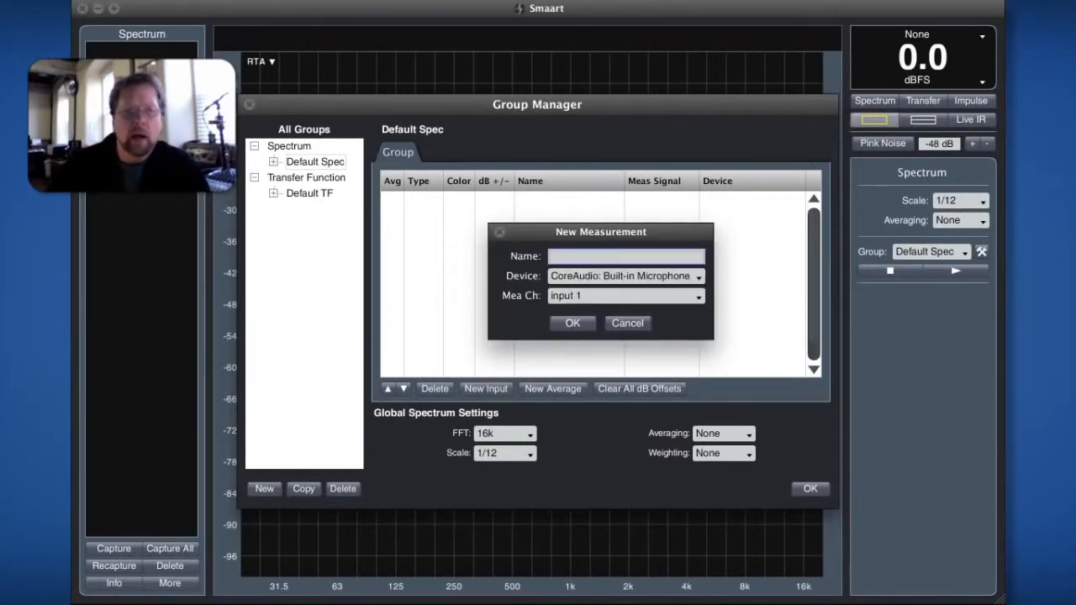
{"action": "type", "text": "US"}
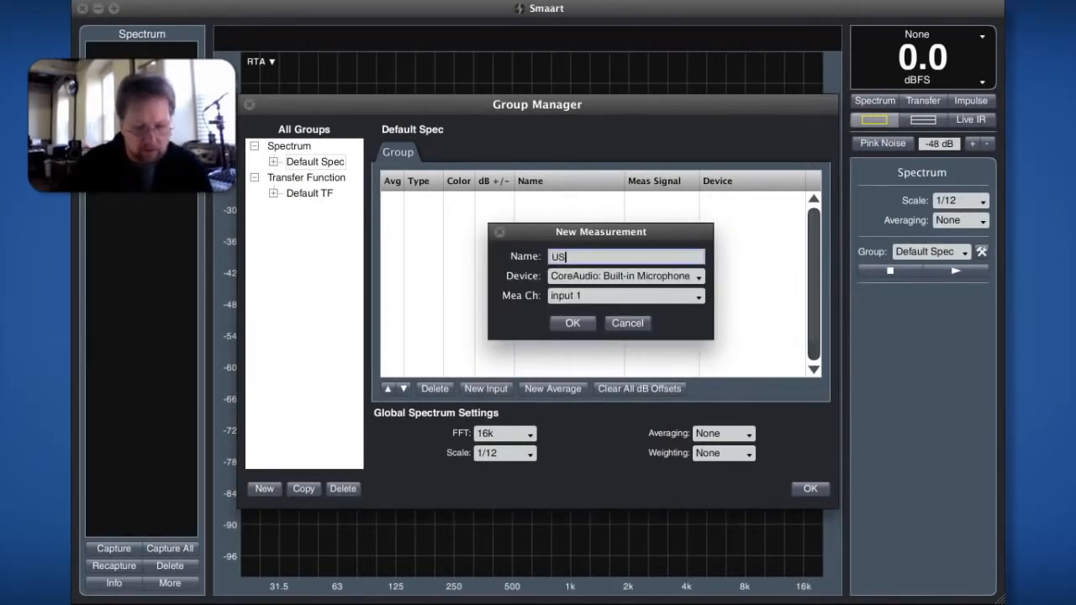
{"action": "type", "text": "BPre"}
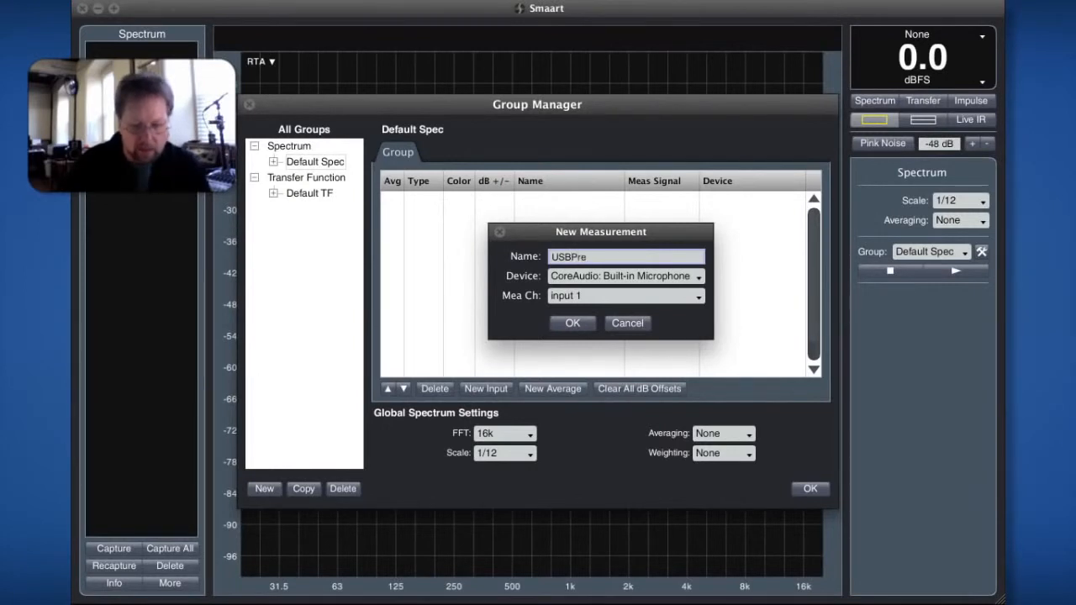
{"action": "type", "text": " Left"}
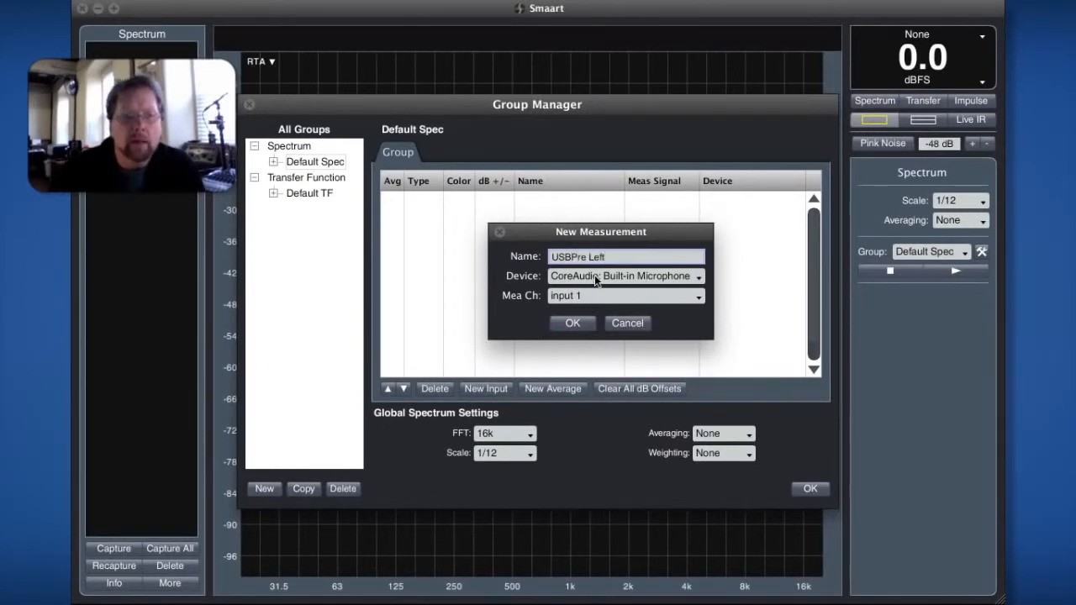
{"action": "left_click", "coordinate": [595, 280]}
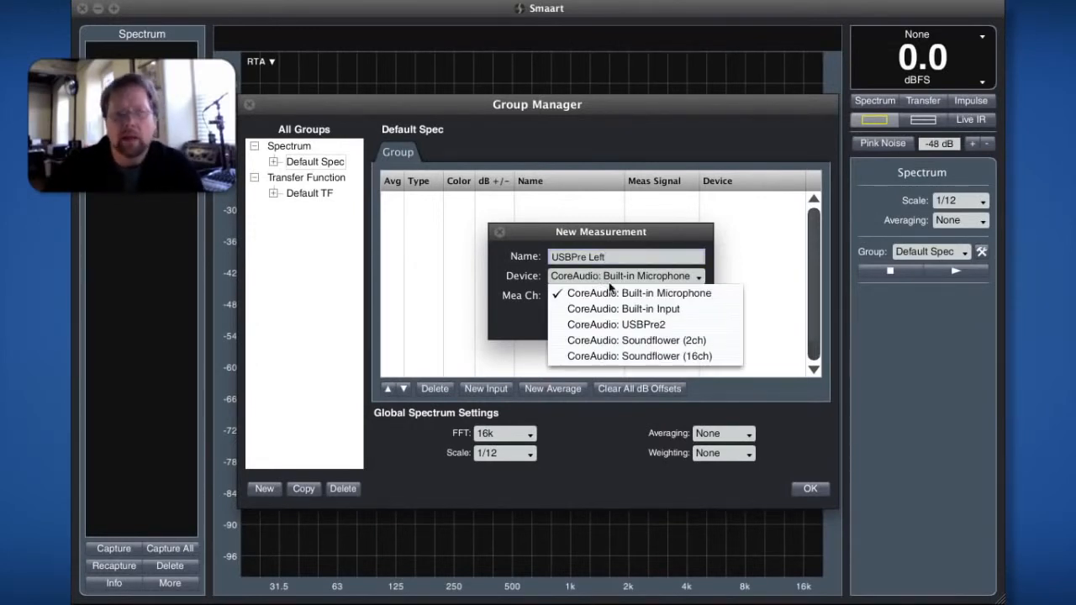
{"action": "left_click", "coordinate": [574, 328]}
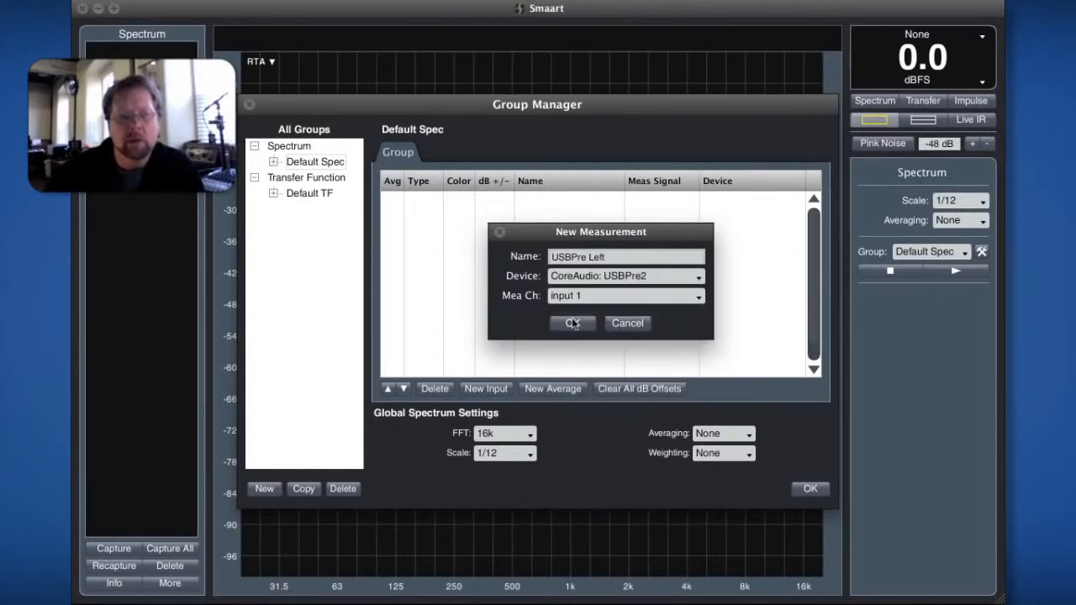
{"action": "left_click", "coordinate": [620, 300]}
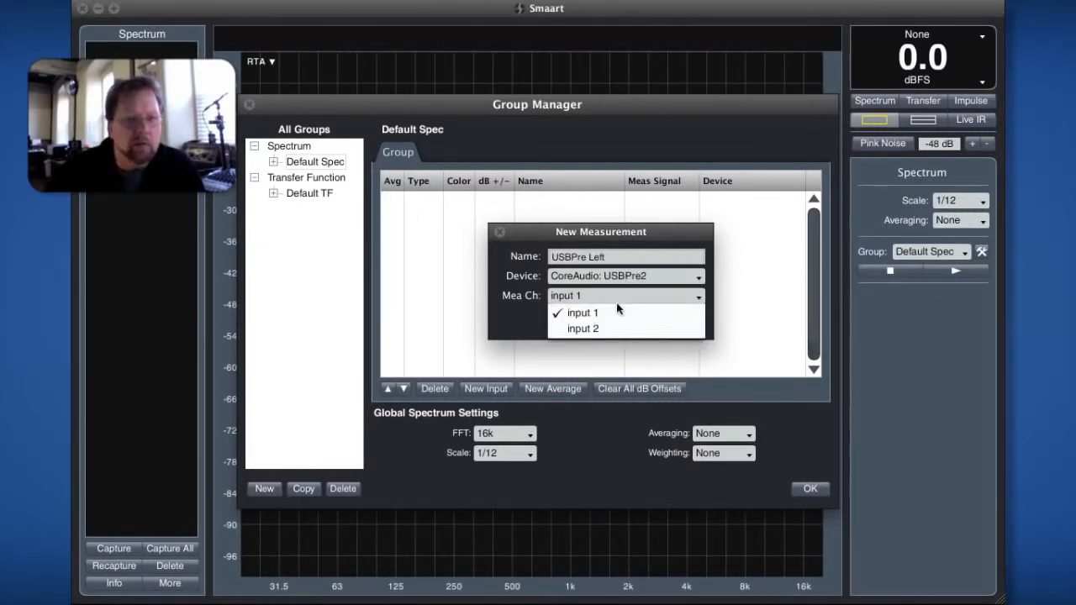
{"action": "left_click", "coordinate": [616, 311]}
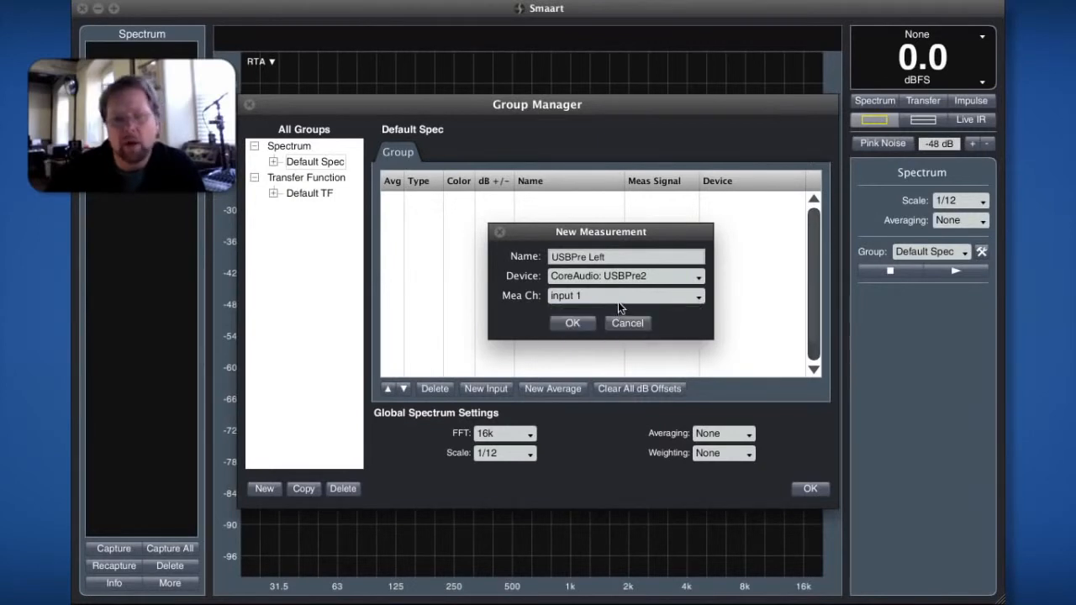
{"action": "left_click", "coordinate": [570, 323]}
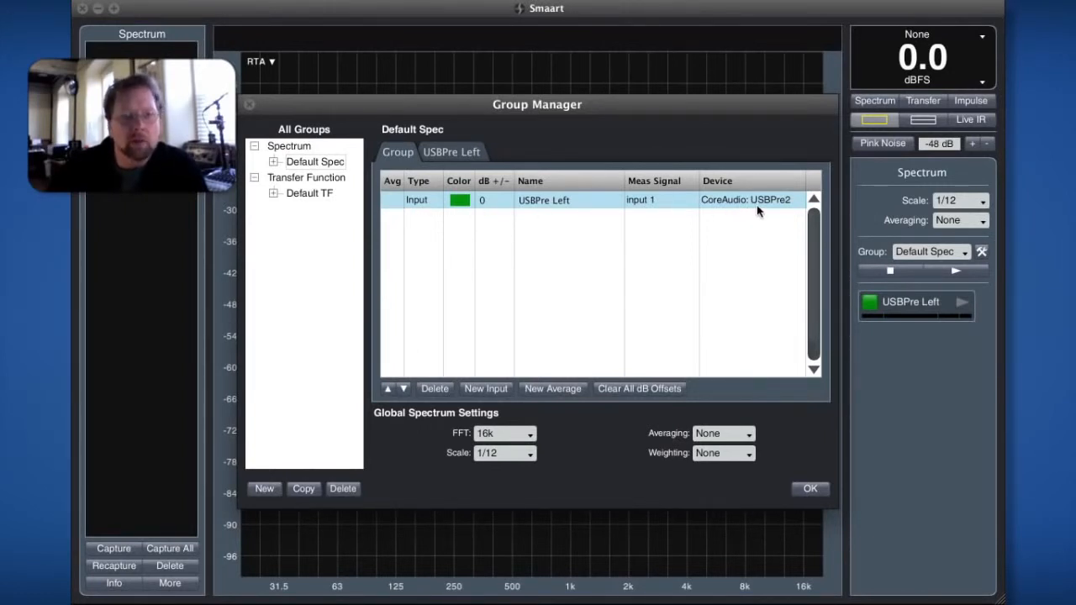
- Expand the Default Spec group and review the measurement and input settings of USBPre Left
{"action": "left_click", "coordinate": [274, 162]}
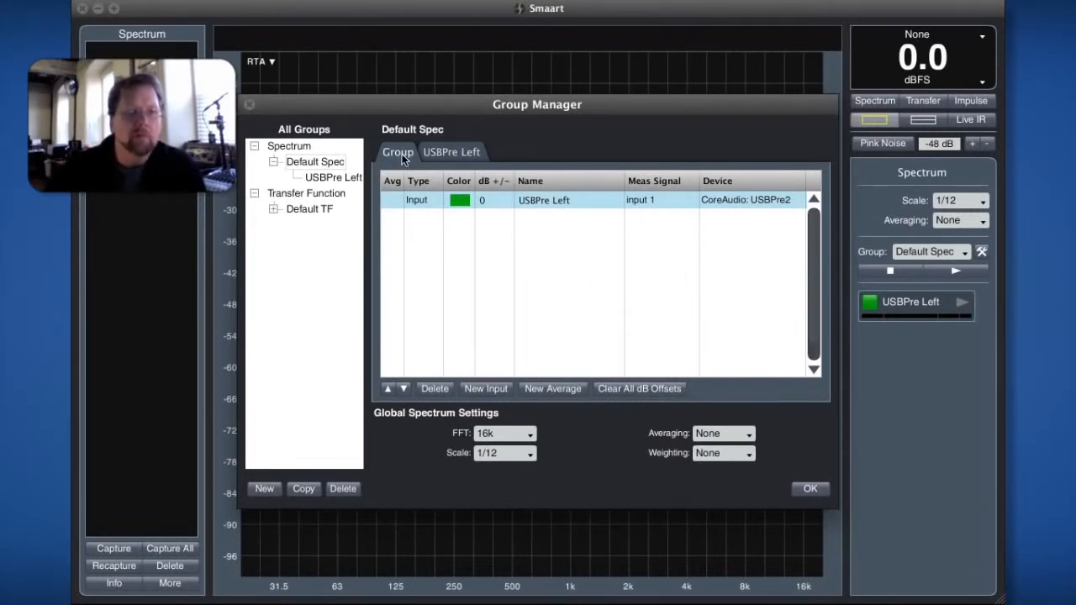
{"action": "left_click", "coordinate": [449, 154]}
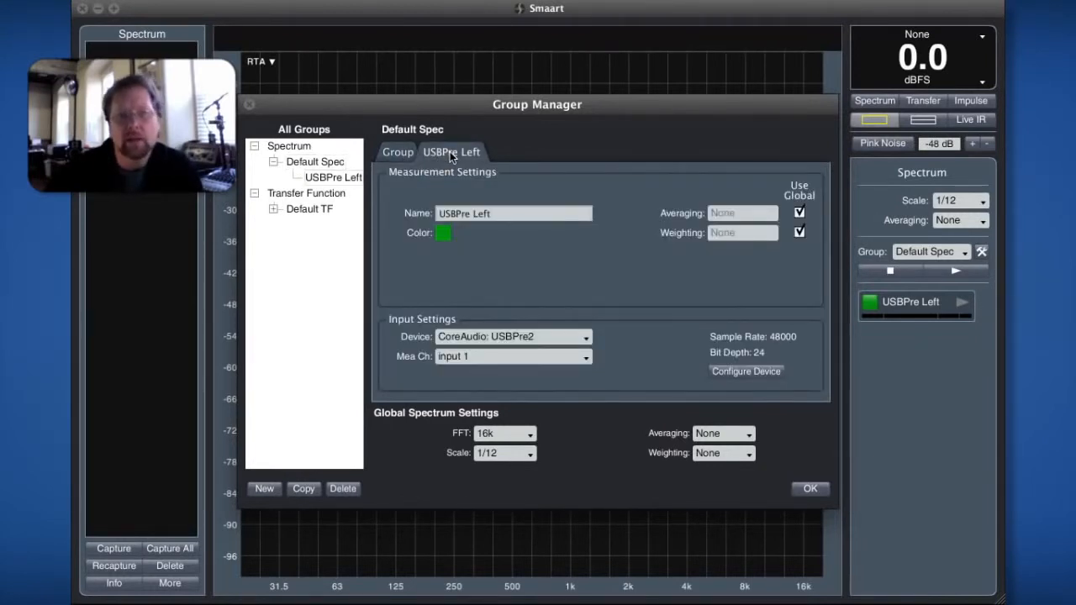
{"action": "left_click", "coordinate": [407, 151]}
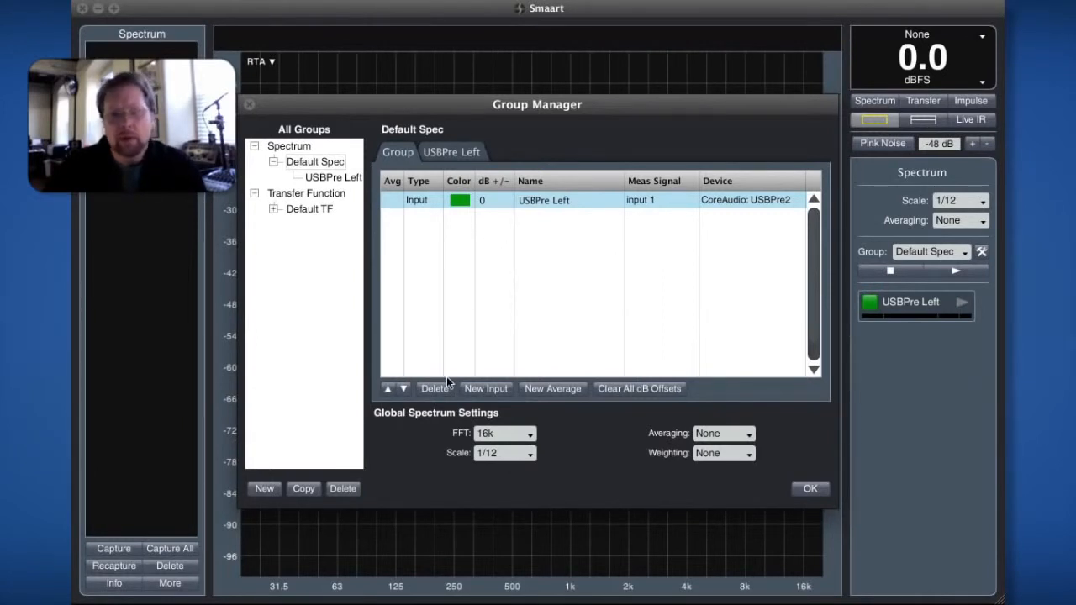
- Add a second spectrum input named USBPre Right on the CoreAudio: USBPre2 device
{"action": "left_click", "coordinate": [492, 388]}
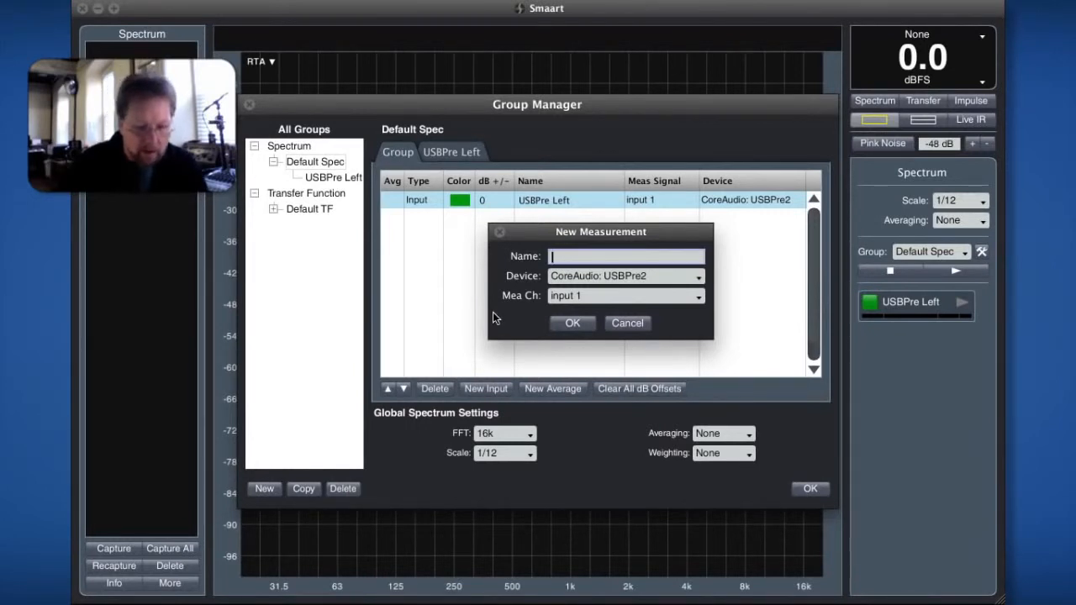
{"action": "type", "text": "USBP"}
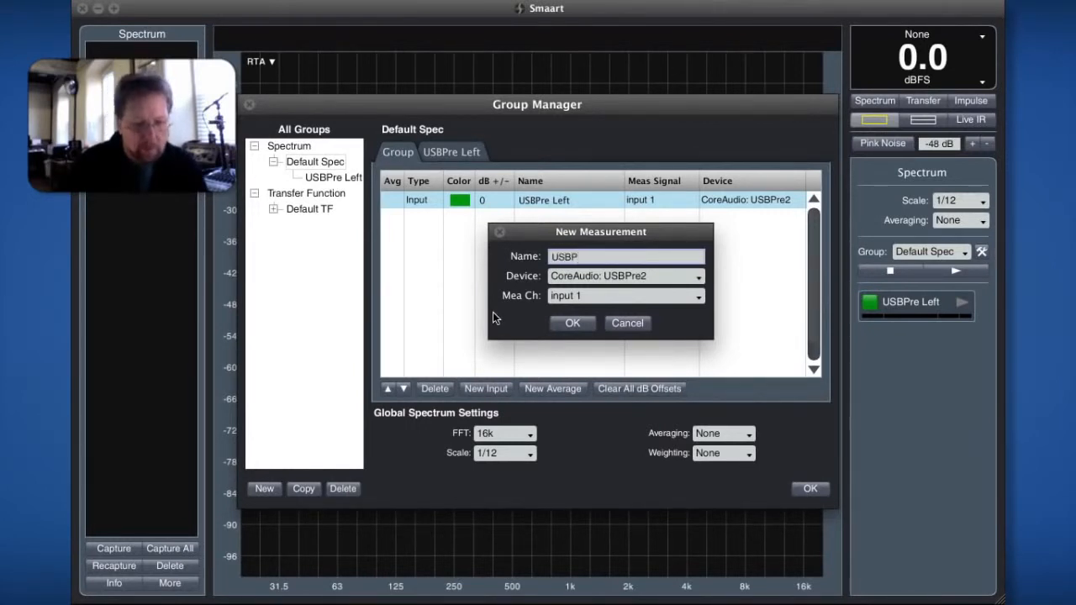
{"action": "type", "text": "re R"}
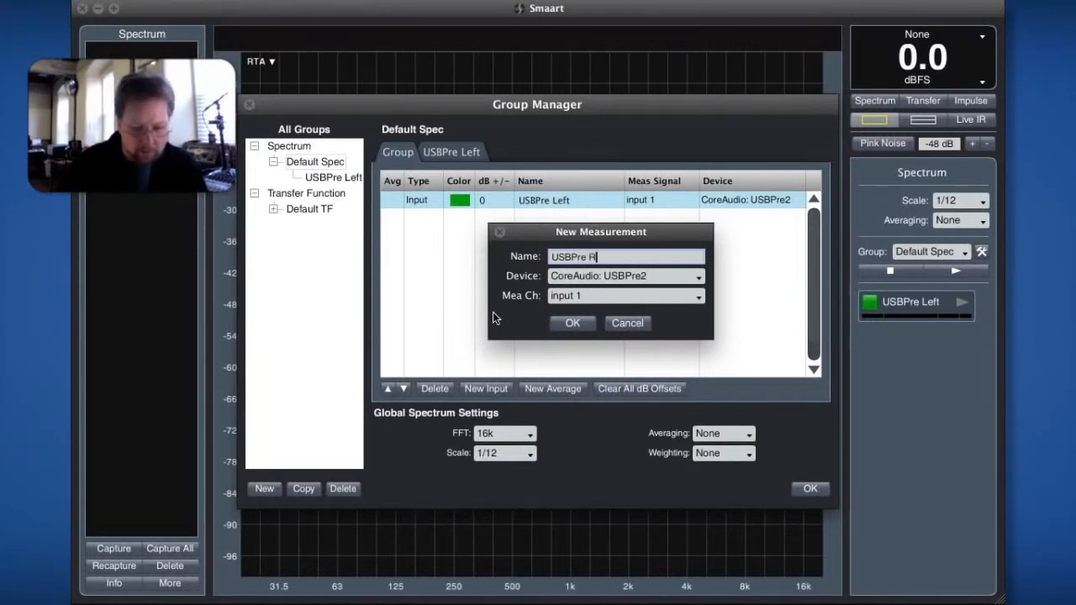
{"action": "type", "text": "ight"}
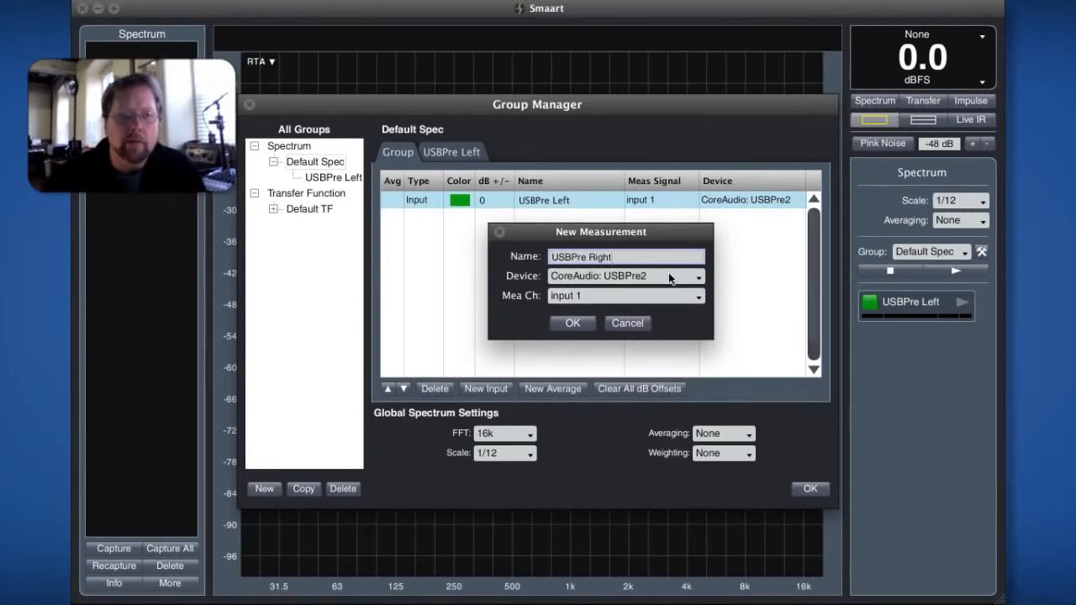
{"action": "key", "text": "Return"}
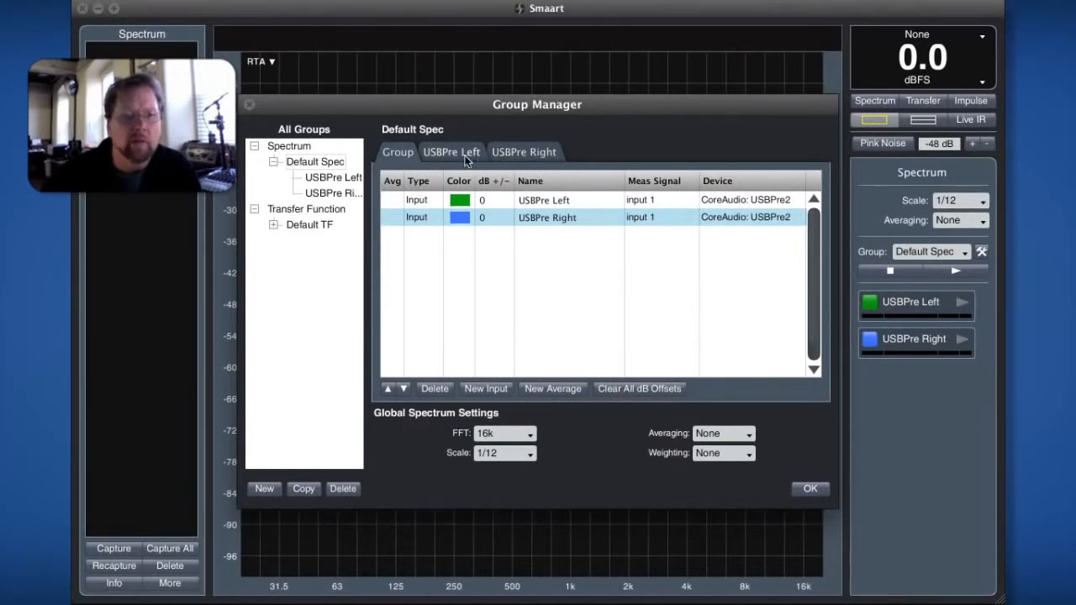
- Set the measurement channel of USBPre Right to input 2 and return to the group overview
{"action": "left_click", "coordinate": [513, 154]}
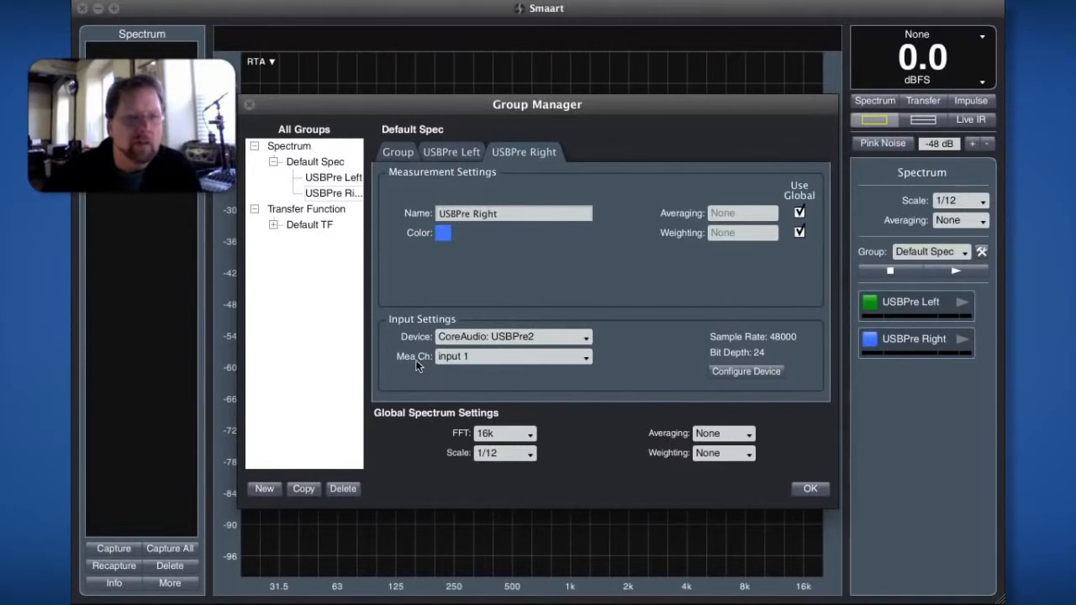
{"action": "left_click", "coordinate": [481, 356]}
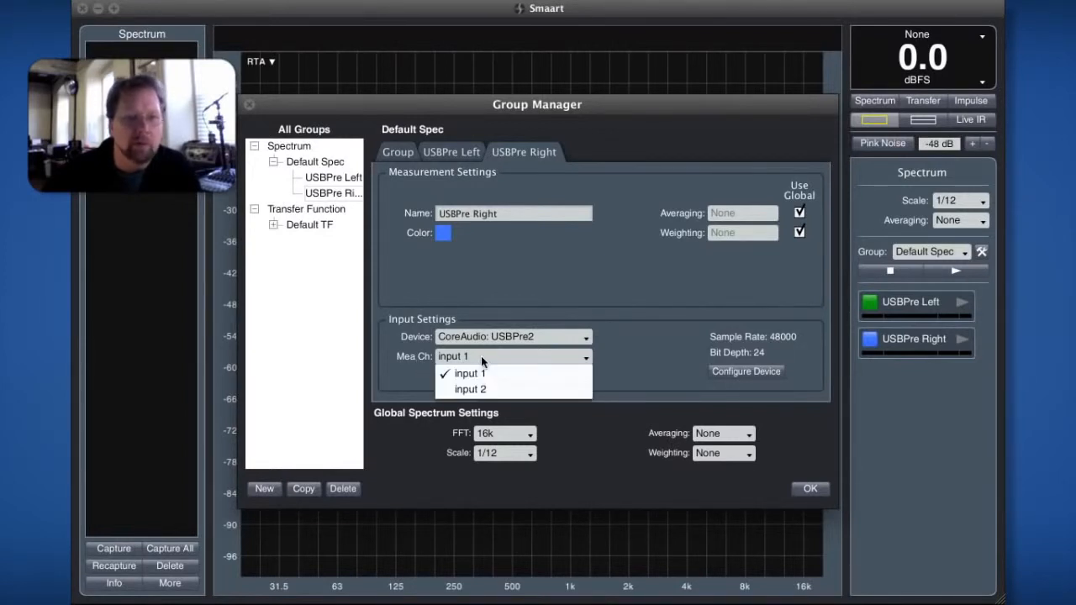
{"action": "left_click", "coordinate": [479, 390]}
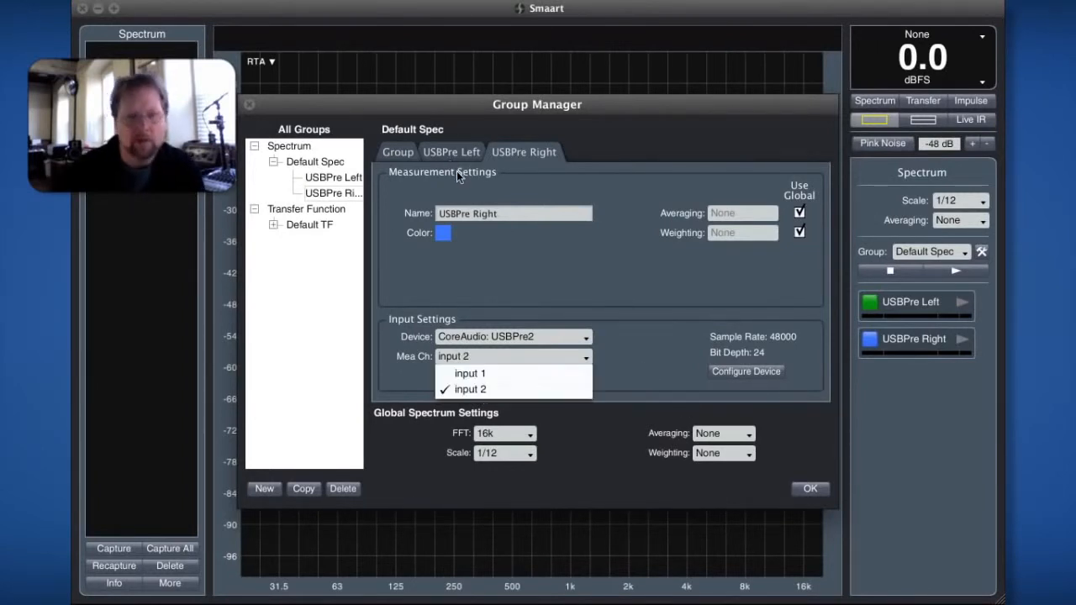
{"action": "left_click", "coordinate": [389, 192]}
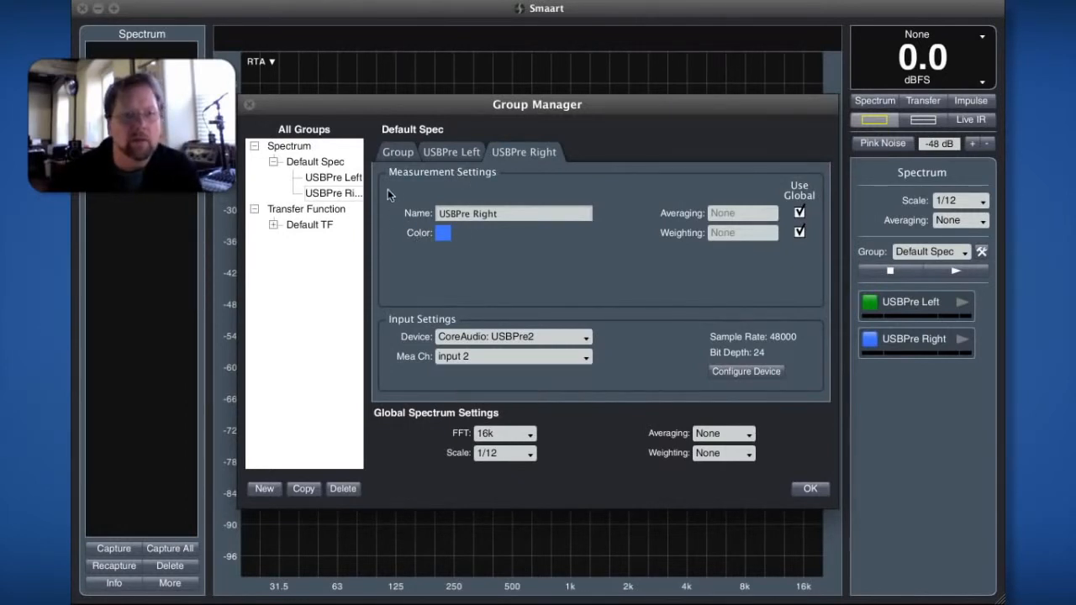
{"action": "left_click", "coordinate": [408, 156]}
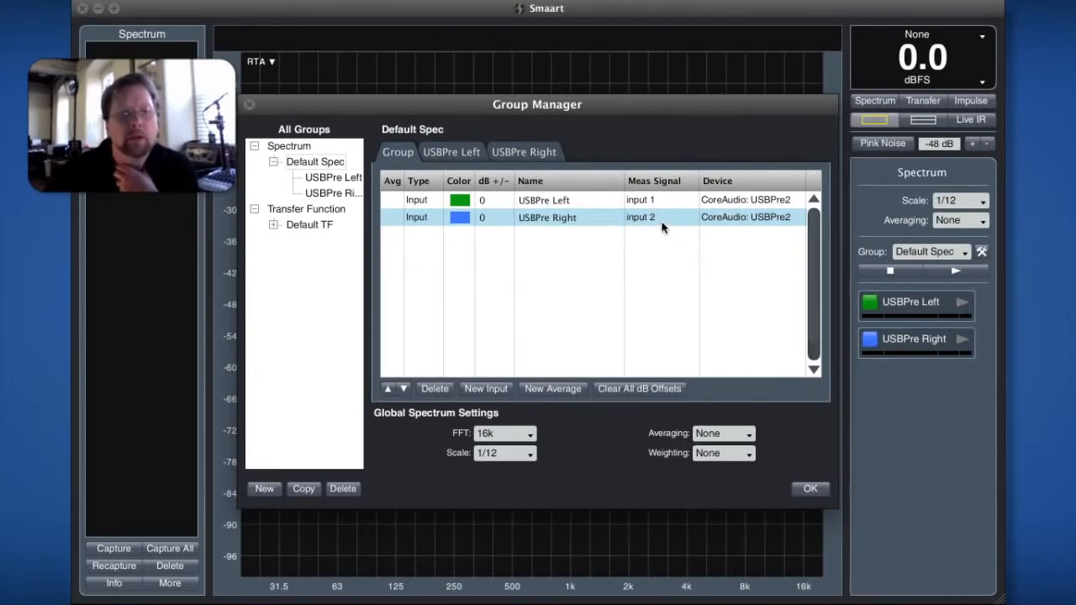
- Add a third spectrum input named Comp Mic using device CoreAudio: Built-in Microphone and measurement channel input 1
{"action": "left_click", "coordinate": [486, 387]}
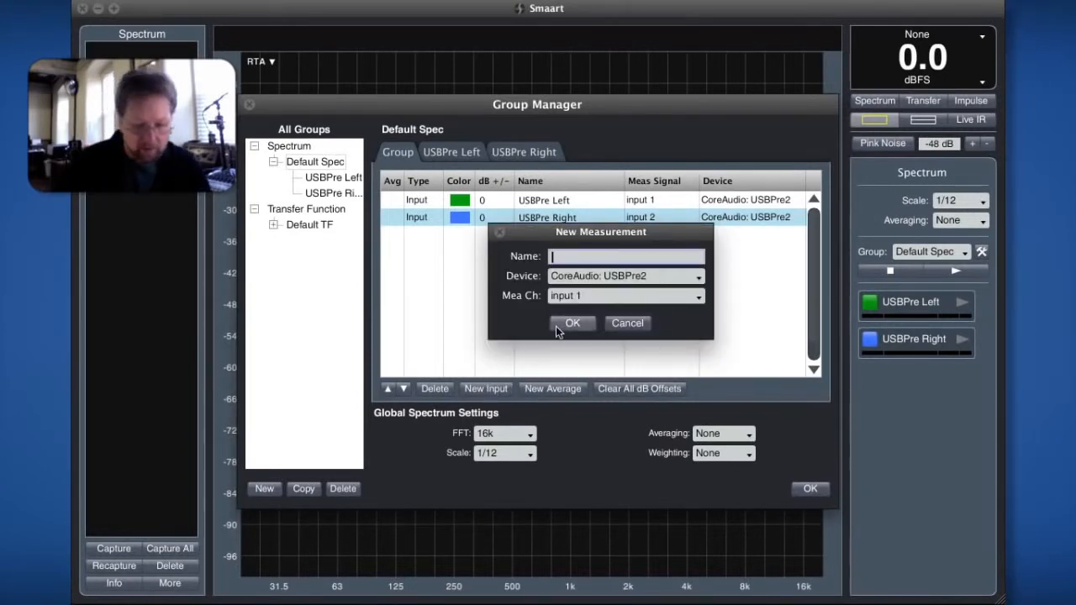
{"action": "type", "text": "Com"}
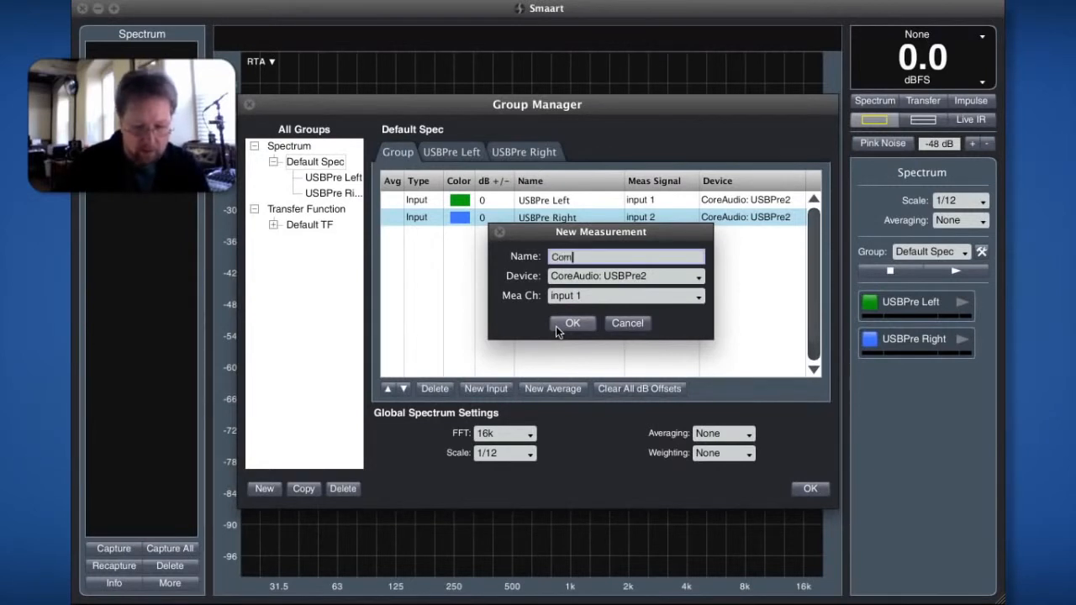
{"action": "type", "text": "p Mic"}
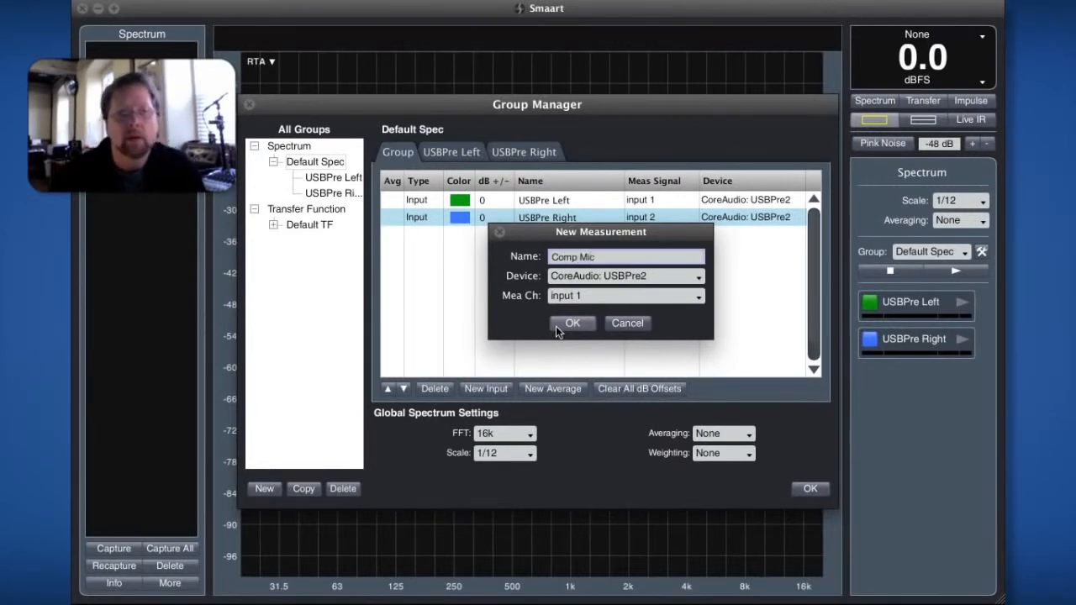
{"action": "left_click", "coordinate": [610, 275]}
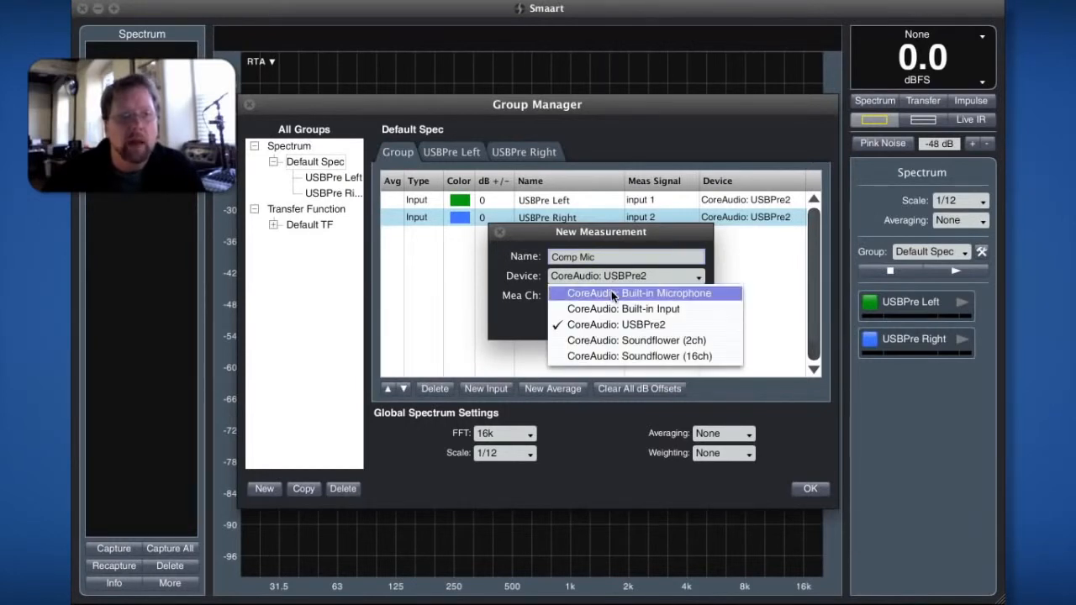
{"action": "left_click", "coordinate": [613, 293]}
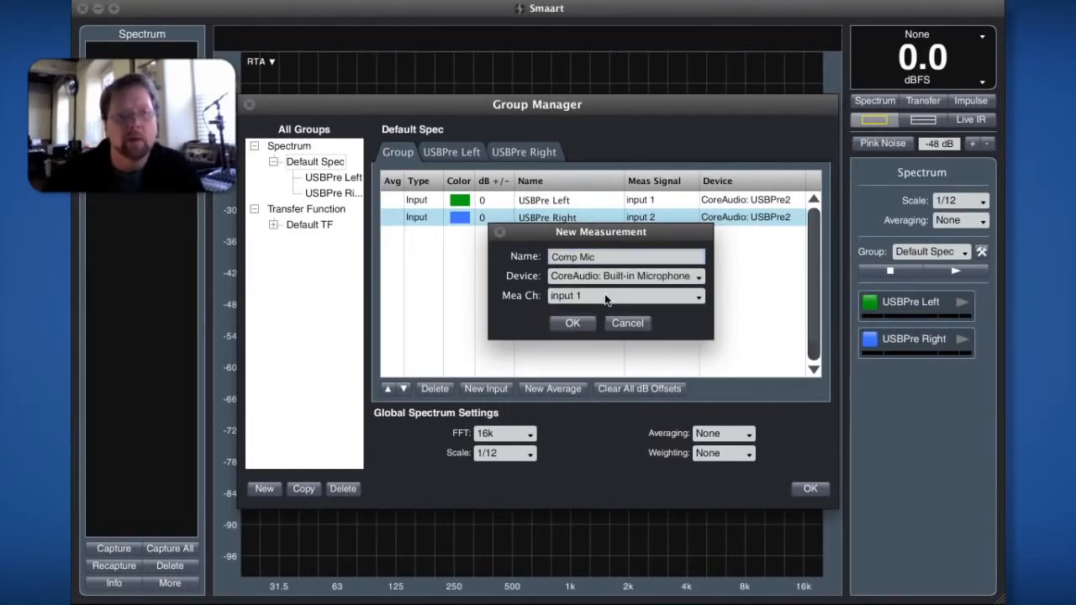
{"action": "left_click", "coordinate": [570, 324]}
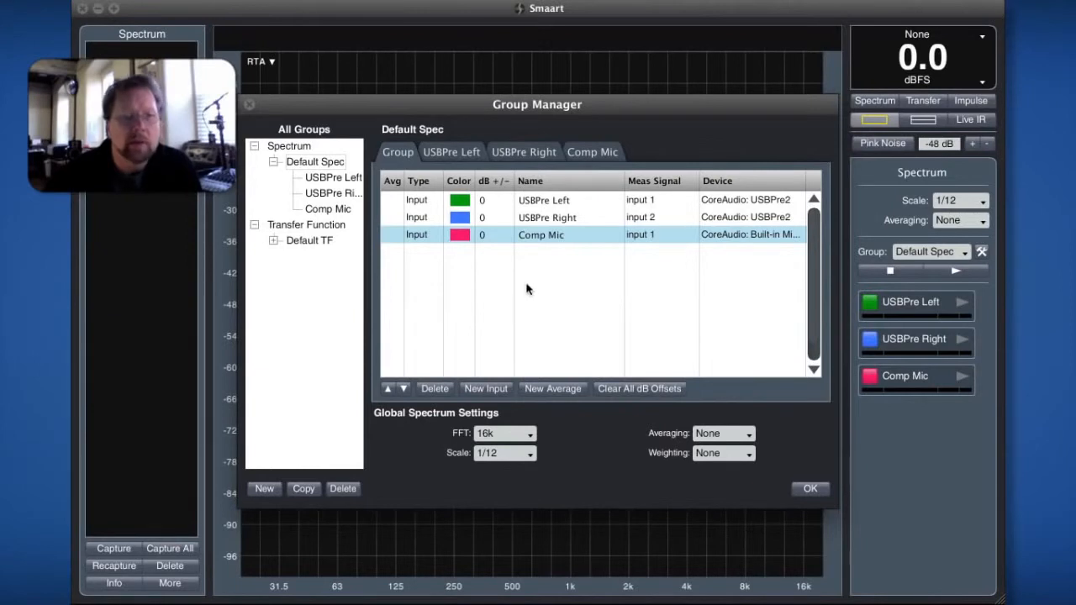
- Add a transfer function pair named Speaker TF to the Default TF group using CoreAudio: USBPre2, measurement input 1 and reference input 2
{"action": "left_click", "coordinate": [305, 242]}
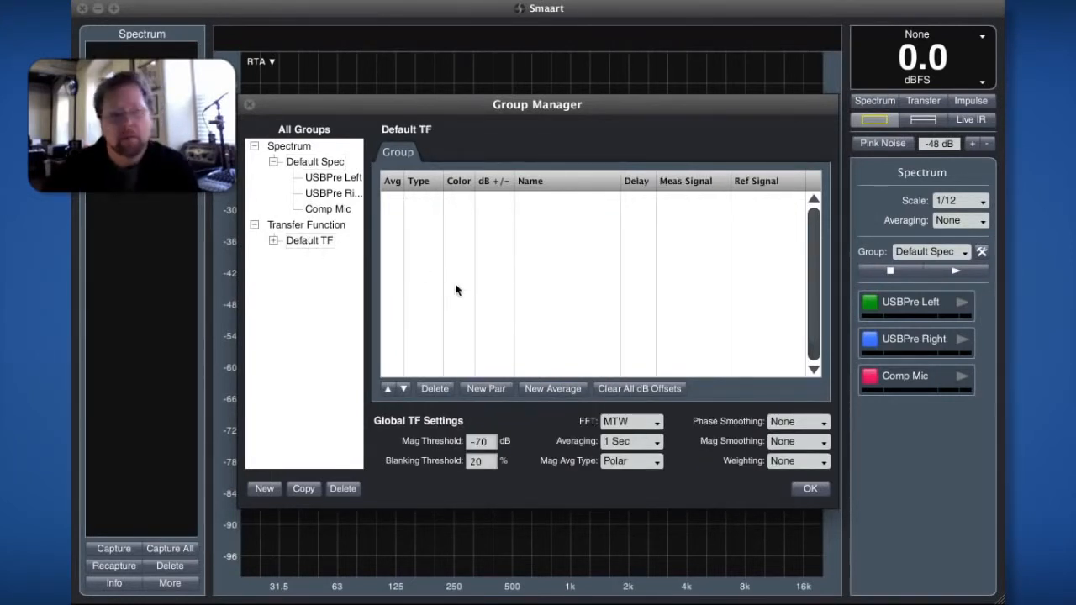
{"action": "left_click", "coordinate": [484, 388]}
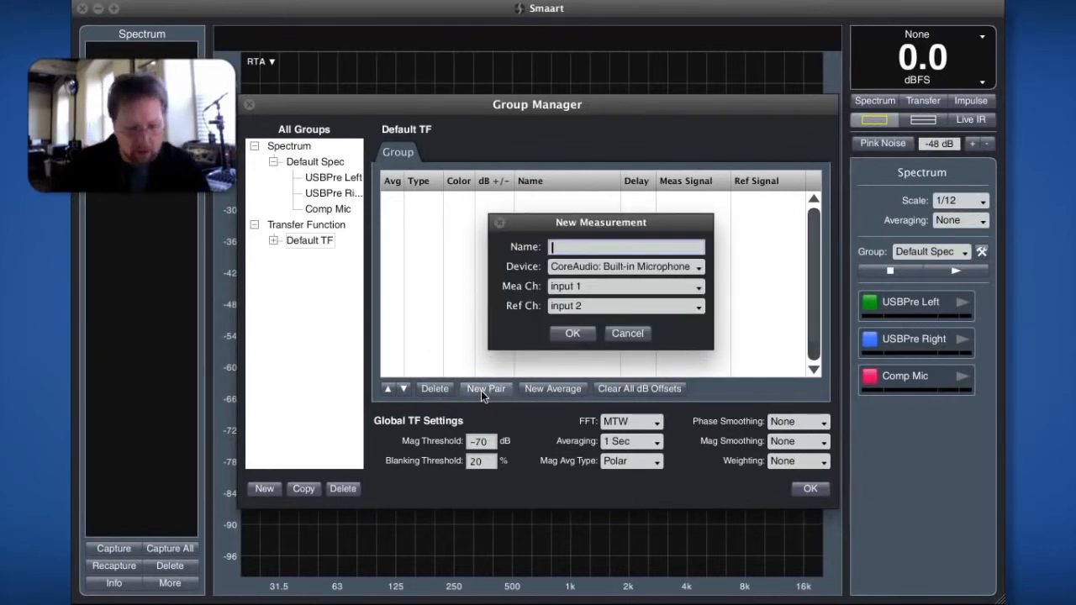
{"action": "type", "text": "Sp"}
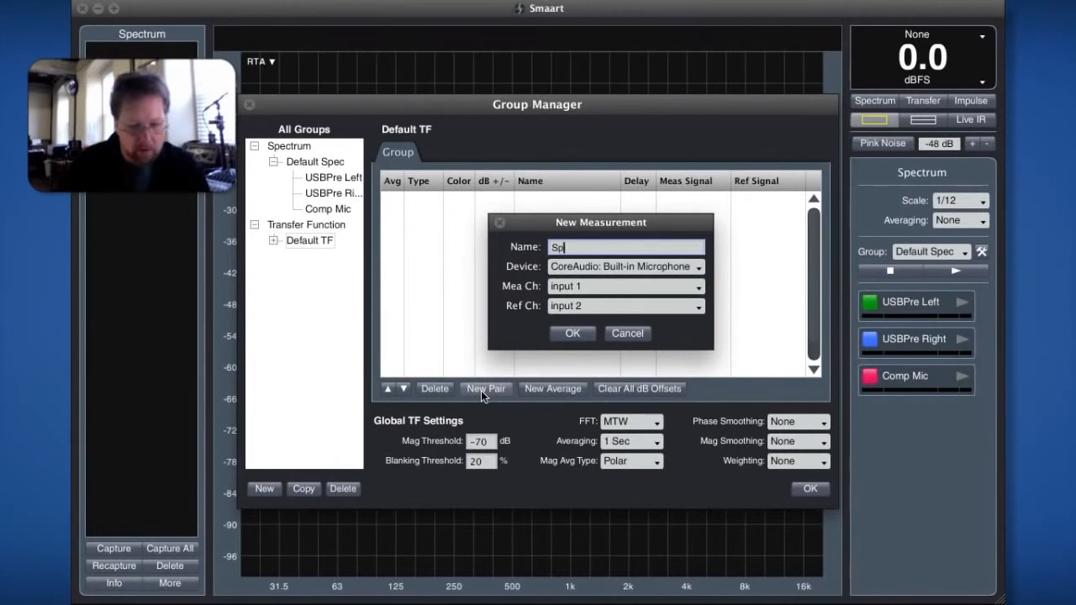
{"action": "type", "text": "eaker "}
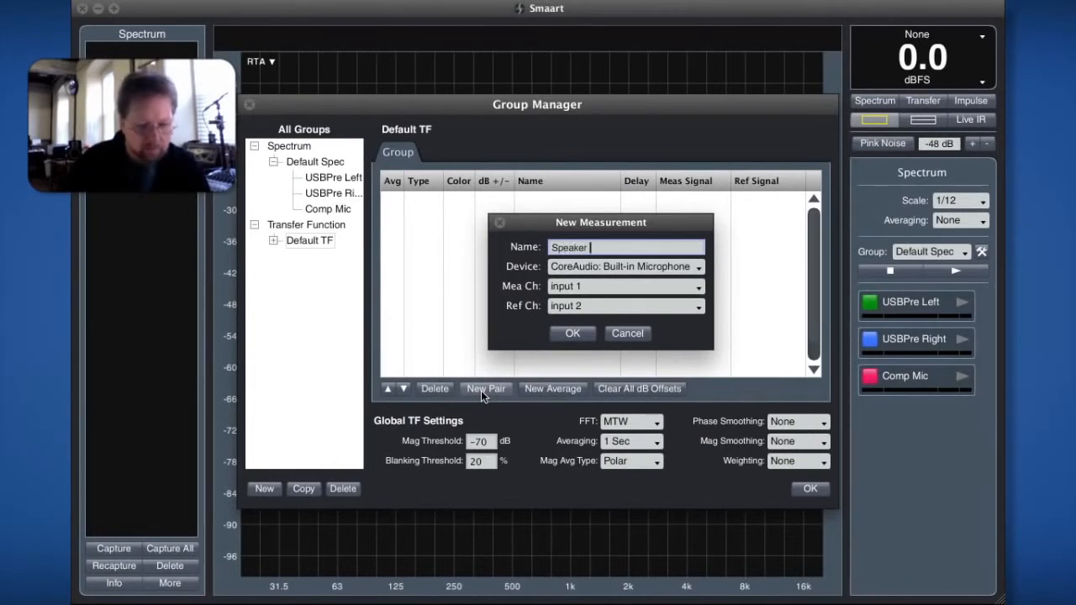
{"action": "type", "text": "TF"}
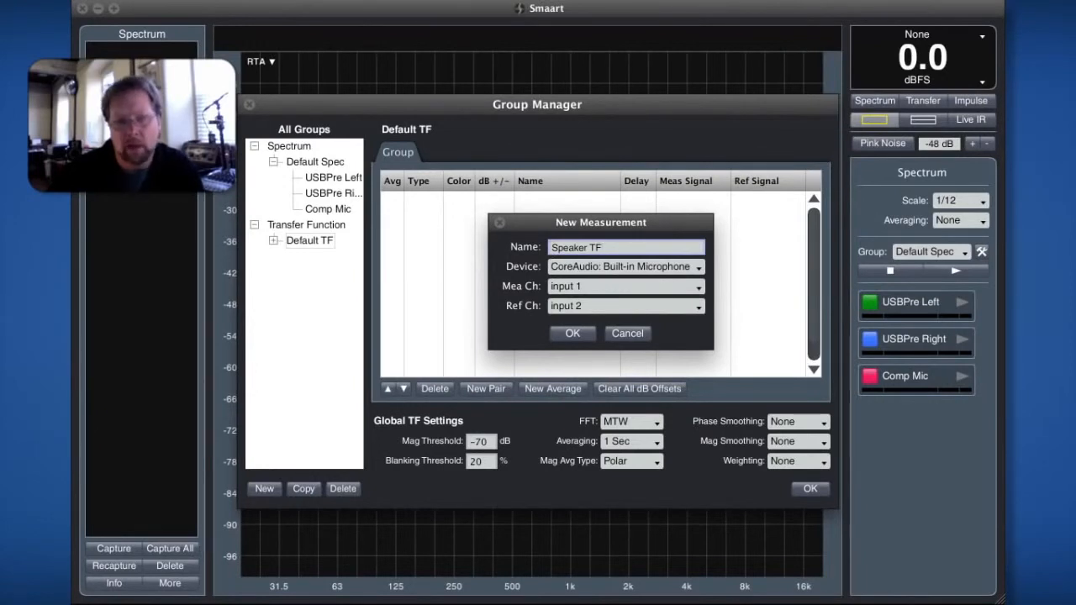
{"action": "left_click", "coordinate": [611, 268]}
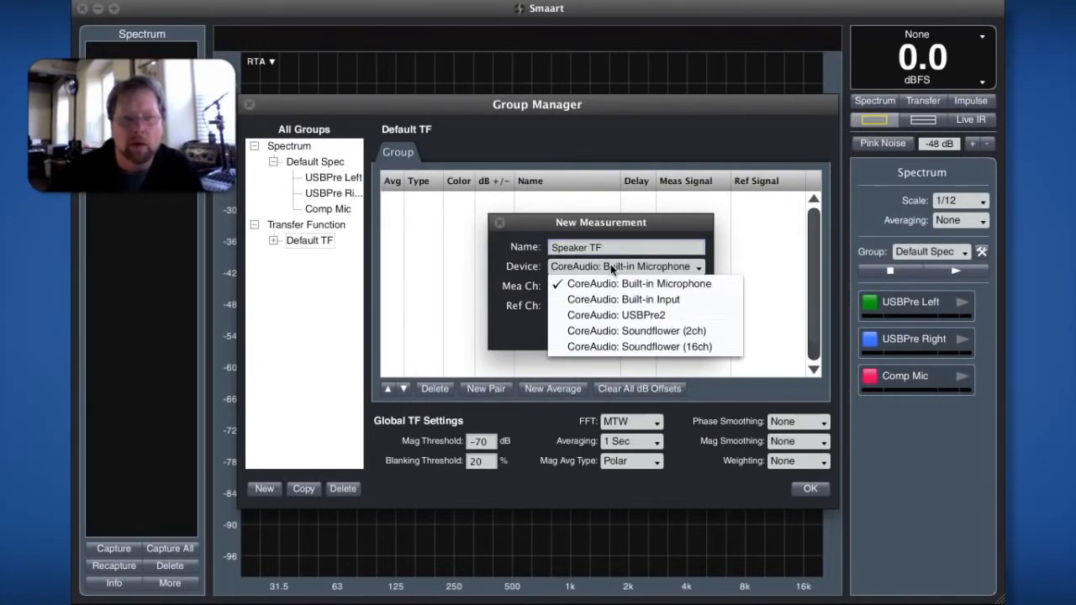
{"action": "left_click", "coordinate": [606, 316]}
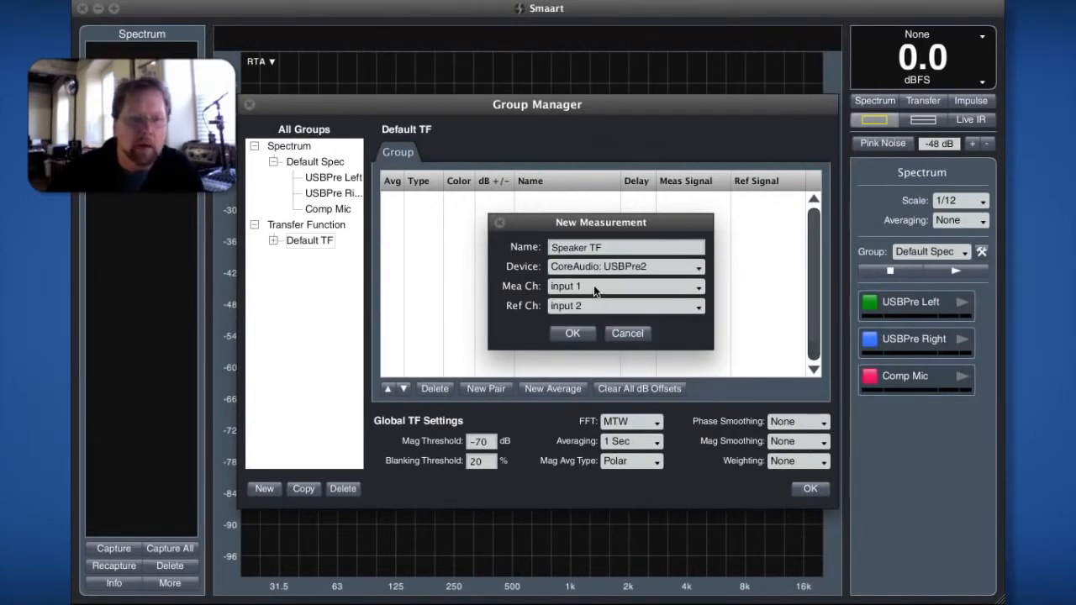
{"action": "left_click", "coordinate": [579, 333]}
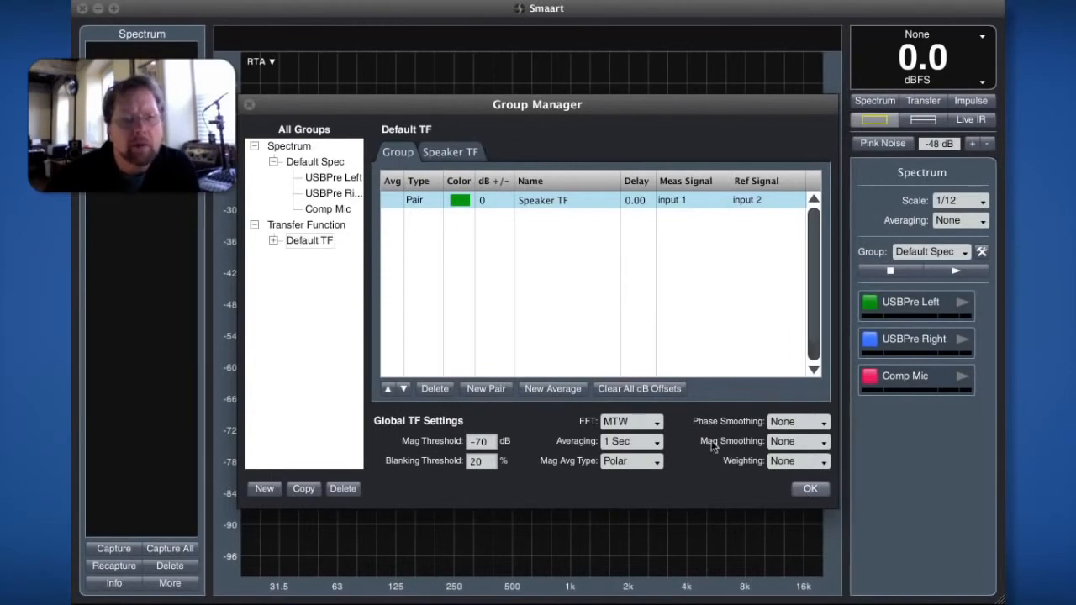
- Expand the Default TF group, review the measurement and input settings of Speaker TF, and return to the group overview
{"action": "left_click", "coordinate": [273, 241]}
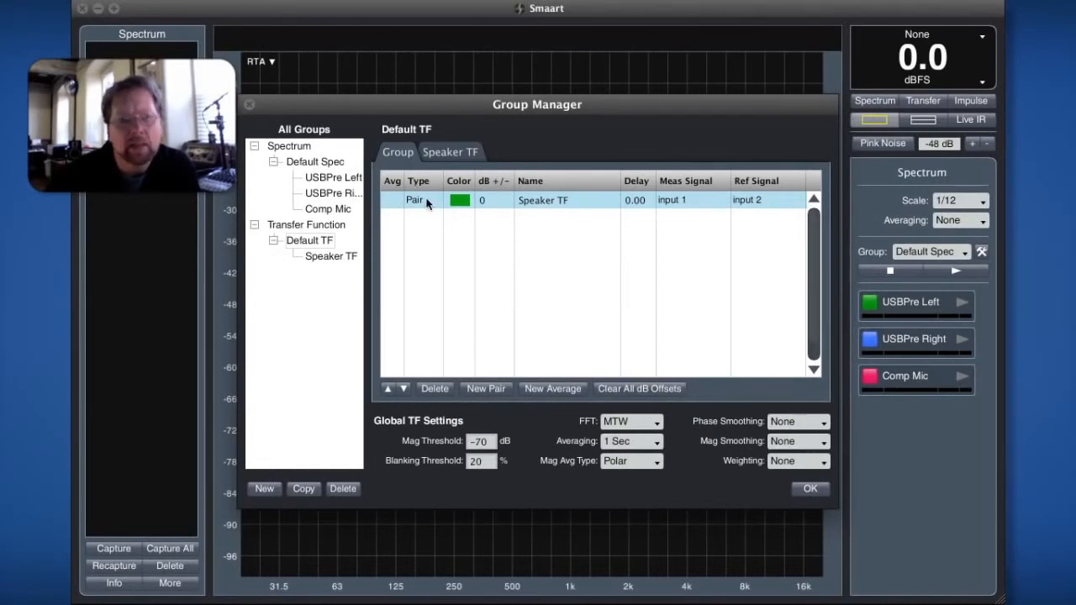
{"action": "left_click", "coordinate": [448, 153]}
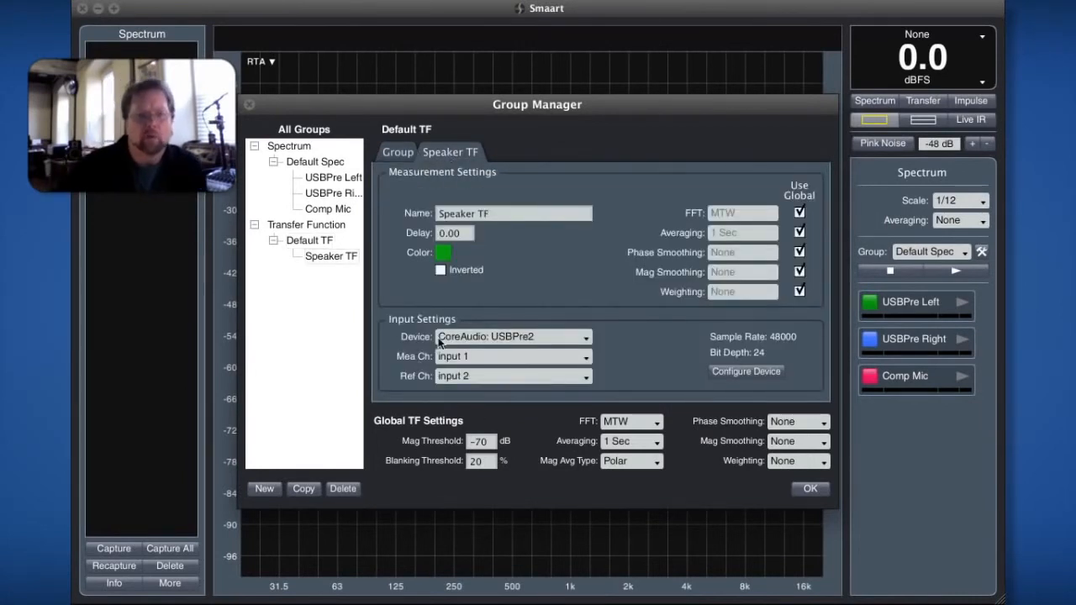
{"action": "left_click", "coordinate": [386, 152]}
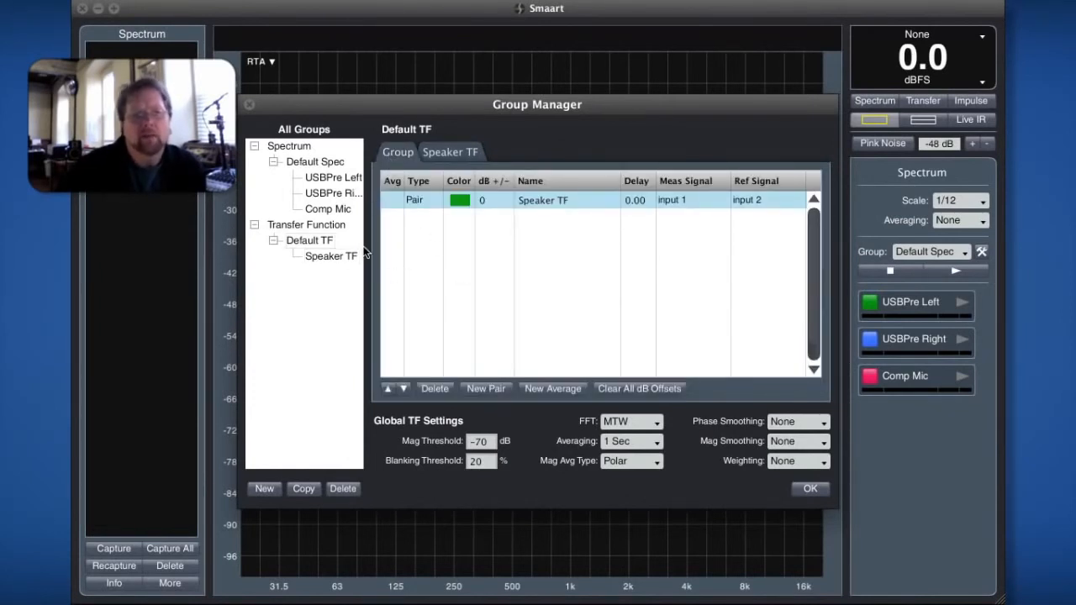